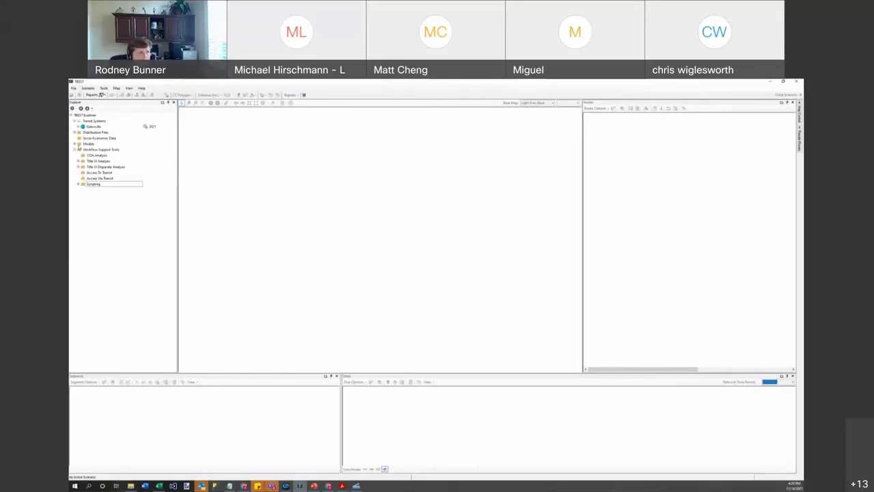
- Open the TDP 2030 scenario of the Gatorville transit system
{"action": "left_click", "coordinate": [82, 127]}
{"action": "left_click", "coordinate": [81, 128]}
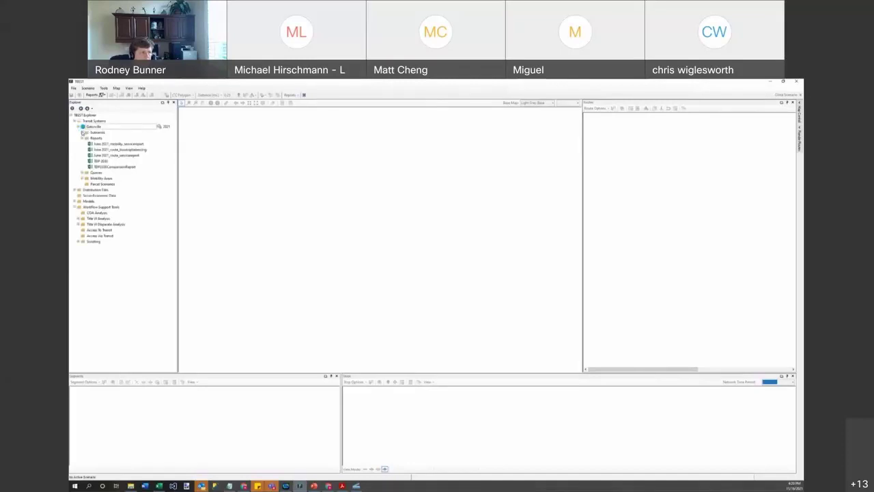
{"action": "left_click", "coordinate": [83, 133]}
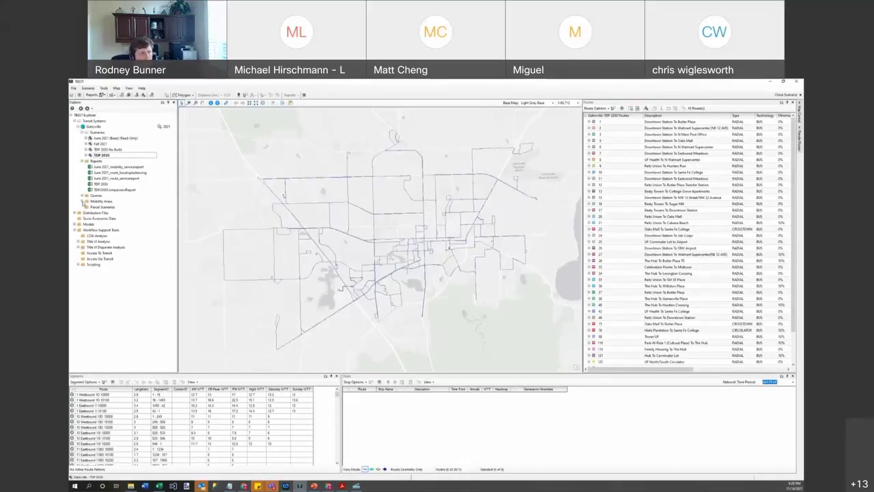
- Open the MOD Zone 3 mobility area and select the transit stops that fall inside it
{"action": "left_click", "coordinate": [82, 202]}
{"action": "left_click", "coordinate": [105, 264]}
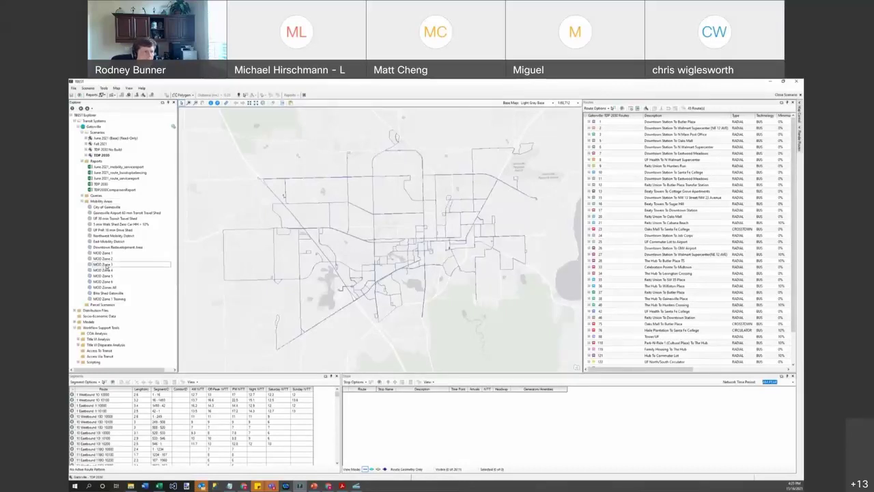
{"action": "right_click", "coordinate": [106, 265]}
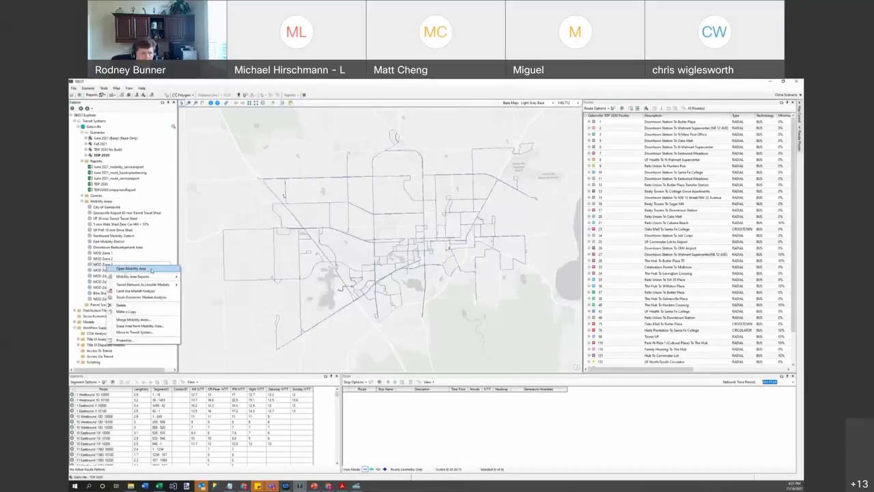
{"action": "left_click", "coordinate": [151, 269]}
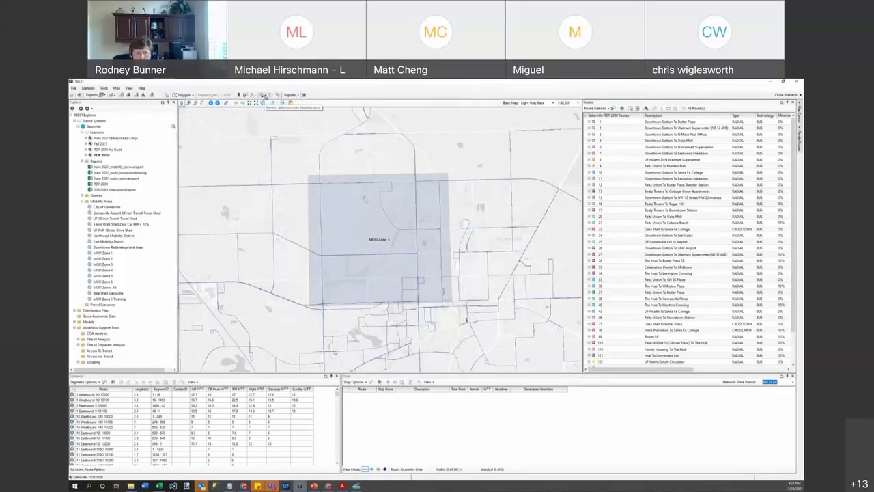
{"action": "left_click", "coordinate": [263, 96]}
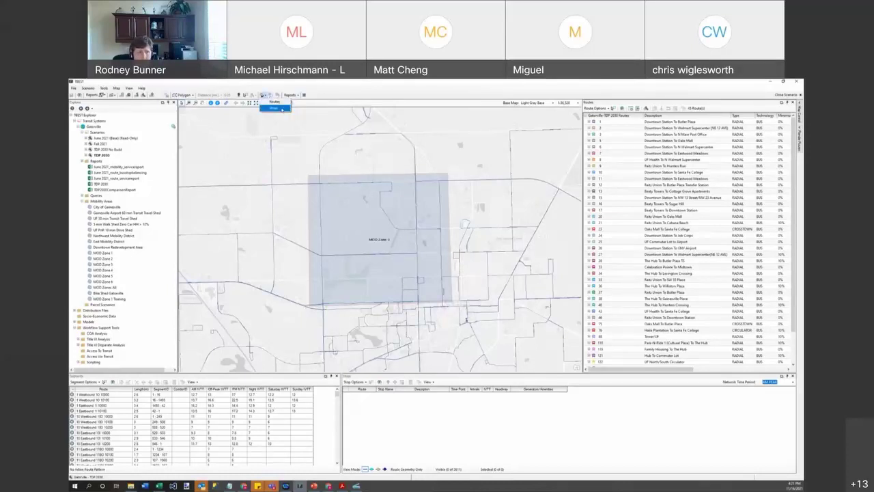
{"action": "left_click", "coordinate": [282, 109]}
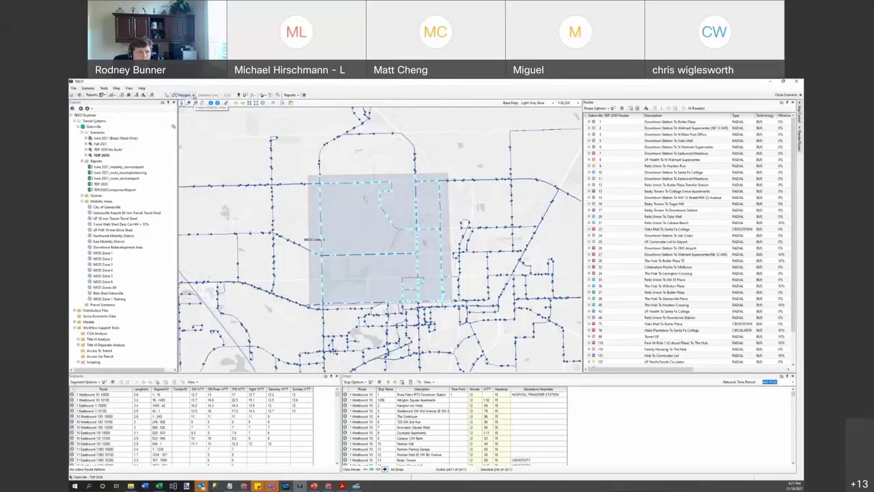
- Set the mobility area type to Walk Shed with a distance of 0.25 miles
{"action": "left_click", "coordinate": [194, 97]}
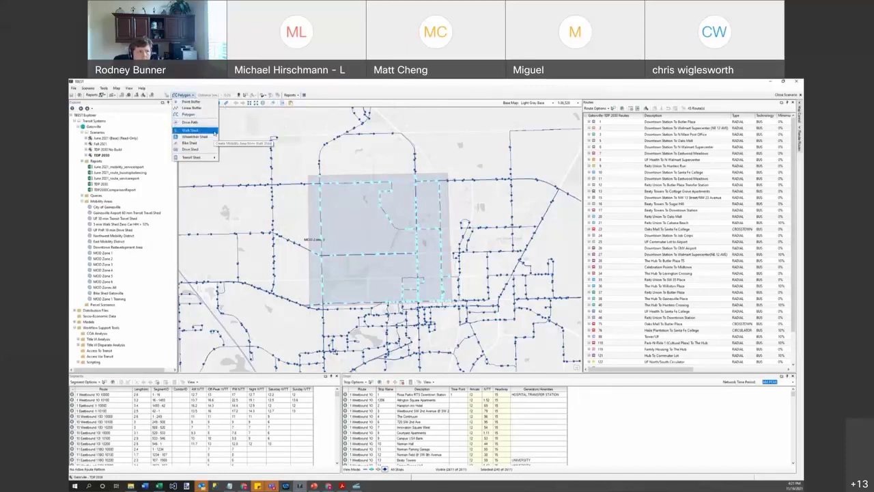
{"action": "left_click", "coordinate": [190, 129]}
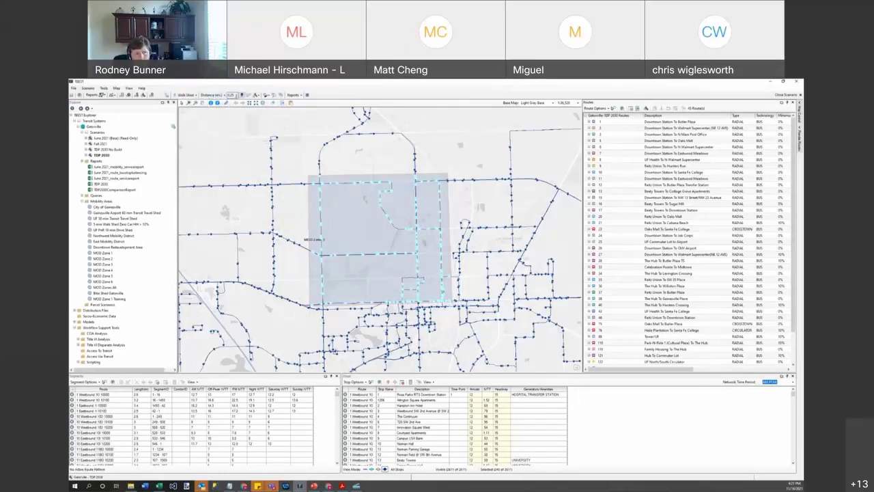
{"action": "left_click", "coordinate": [241, 95]}
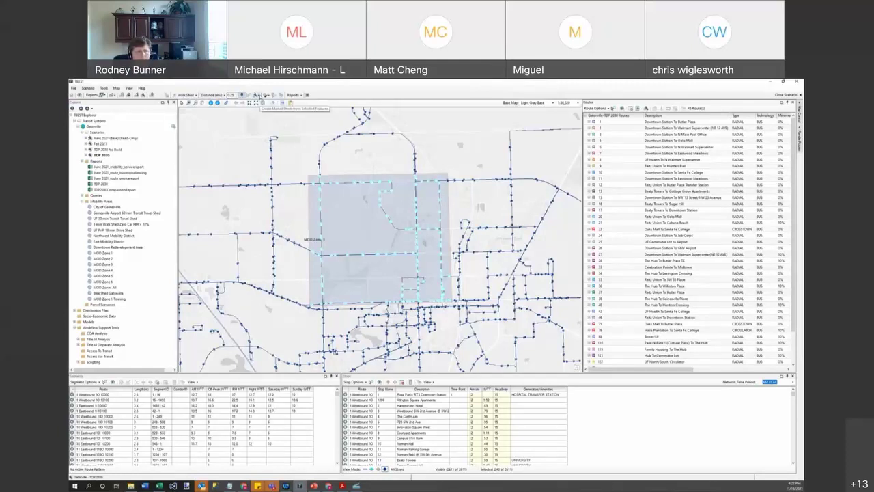
- Try to generate a walking market shed from the selected stops
{"action": "left_click", "coordinate": [256, 95]}
{"action": "left_click", "coordinate": [256, 95]}
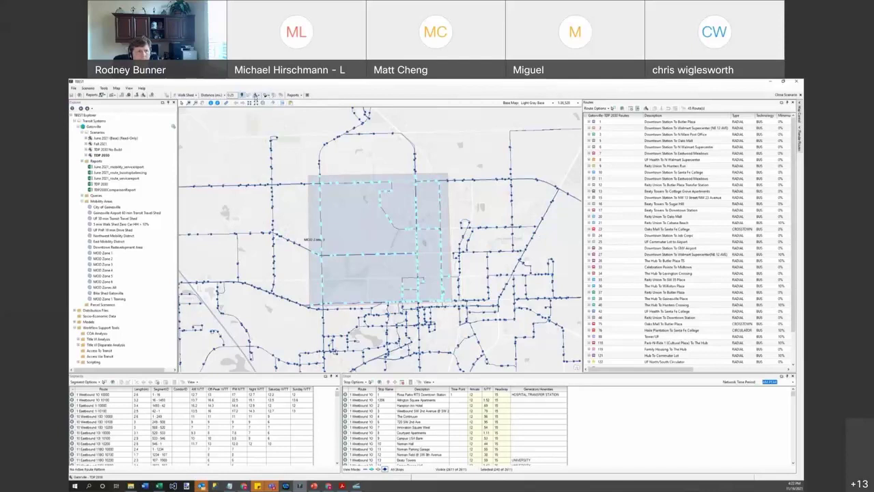
{"action": "left_click", "coordinate": [256, 94]}
{"action": "left_click", "coordinate": [256, 95]}
{"action": "left_click", "coordinate": [256, 95]}
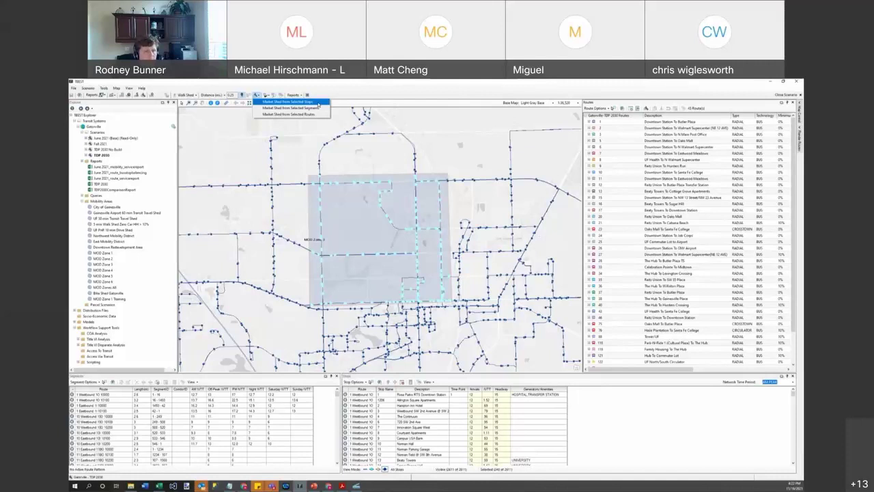
{"action": "left_click", "coordinate": [318, 102]}
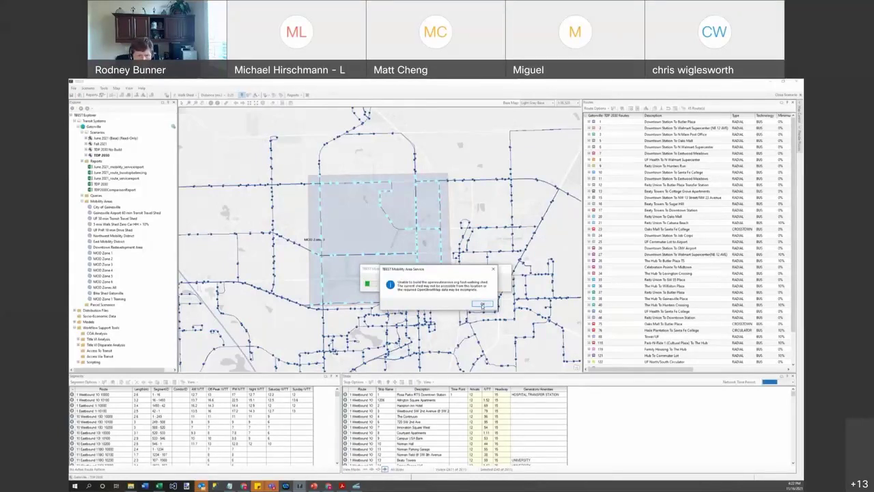
{"action": "left_click", "coordinate": [482, 304]}
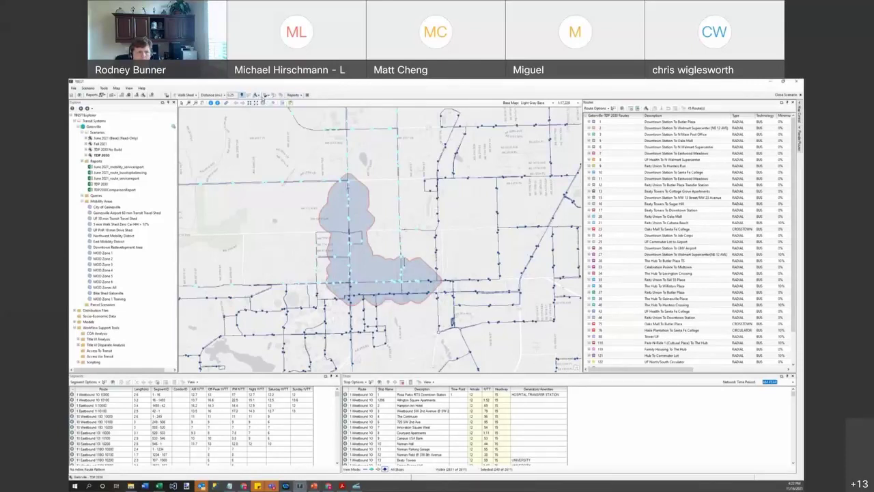
{"action": "left_click", "coordinate": [258, 95]}
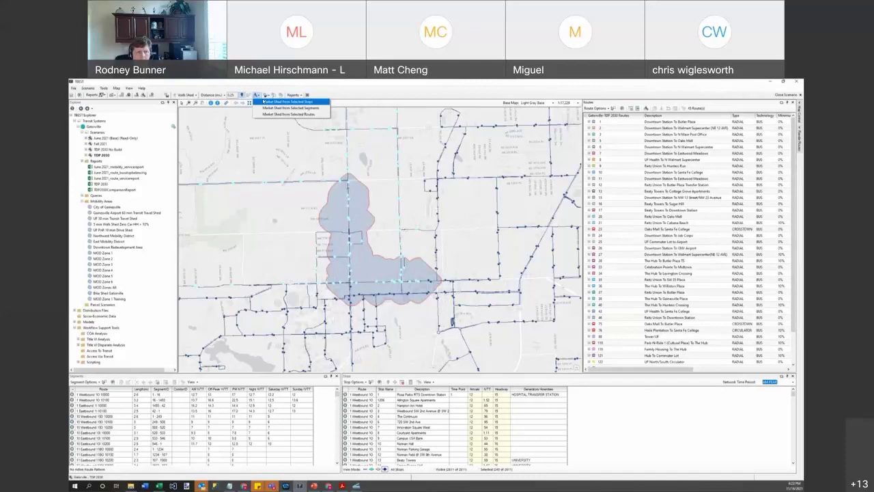
{"action": "left_click", "coordinate": [280, 101]}
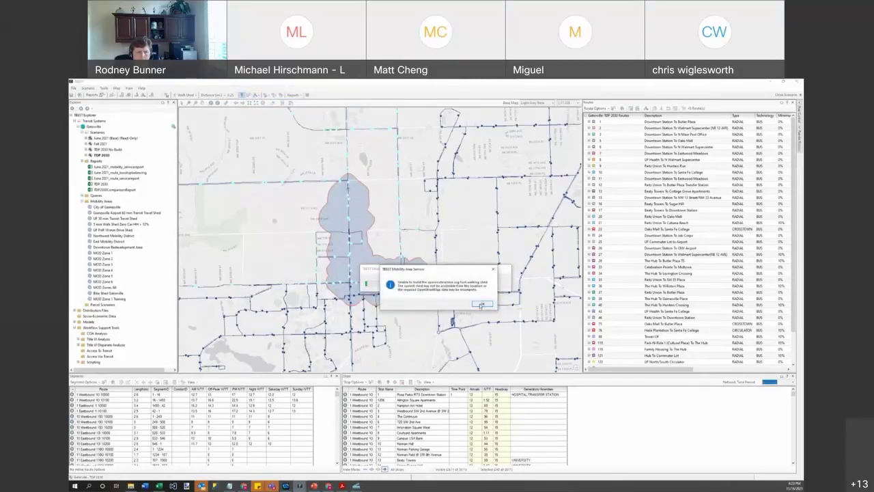
{"action": "left_click", "coordinate": [481, 303]}
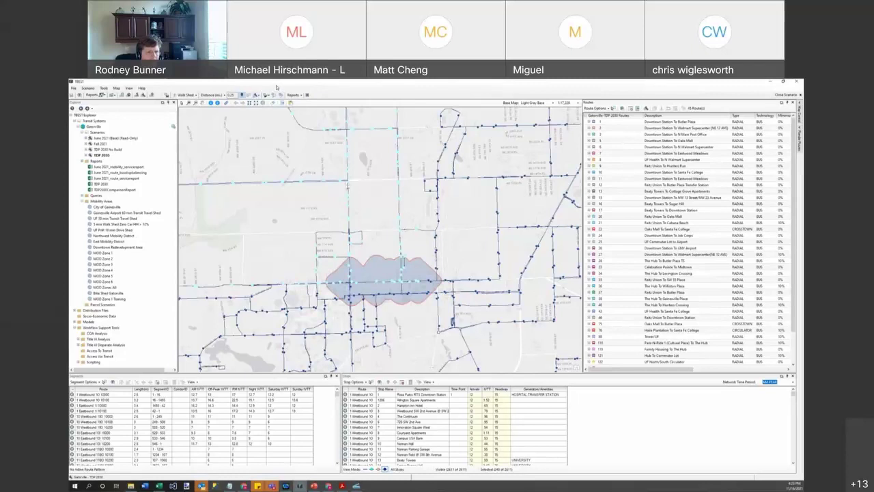
- Create a market shed from the selected stops and save it as the mobility area "MOD Zone 3 Walkshed"
{"action": "left_click", "coordinate": [255, 95]}
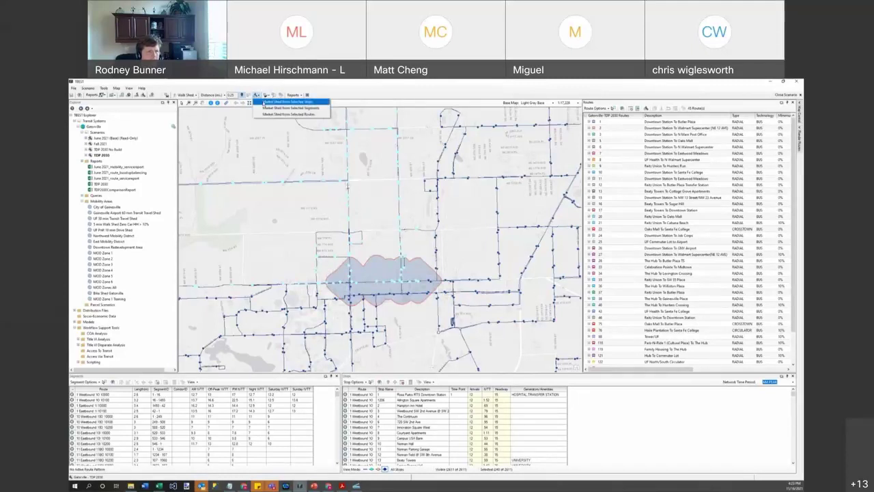
{"action": "left_click", "coordinate": [263, 101]}
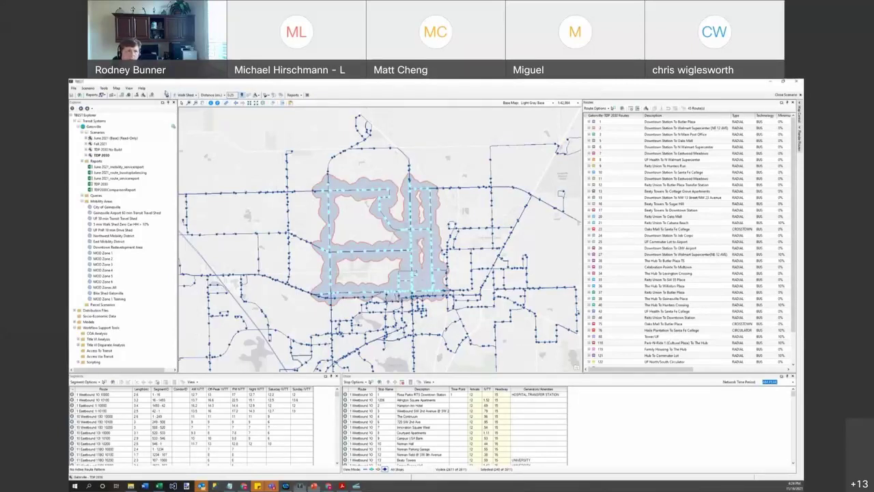
{"action": "left_click", "coordinate": [166, 96]}
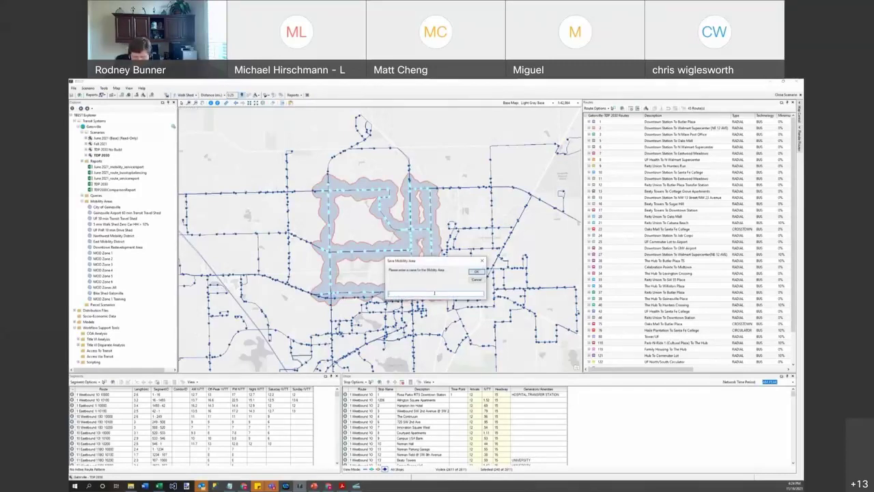
{"action": "type", "text": "MOD 08"}
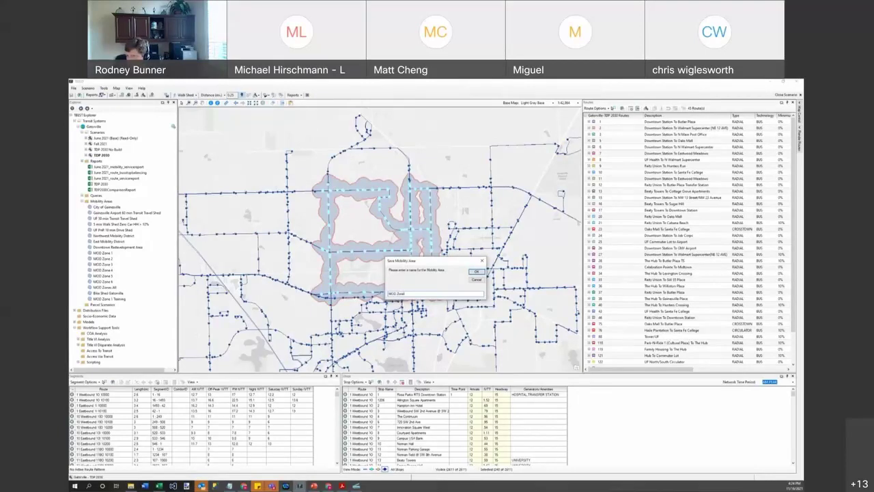
{"action": "type", "text": "ne 3 Walkshed"}
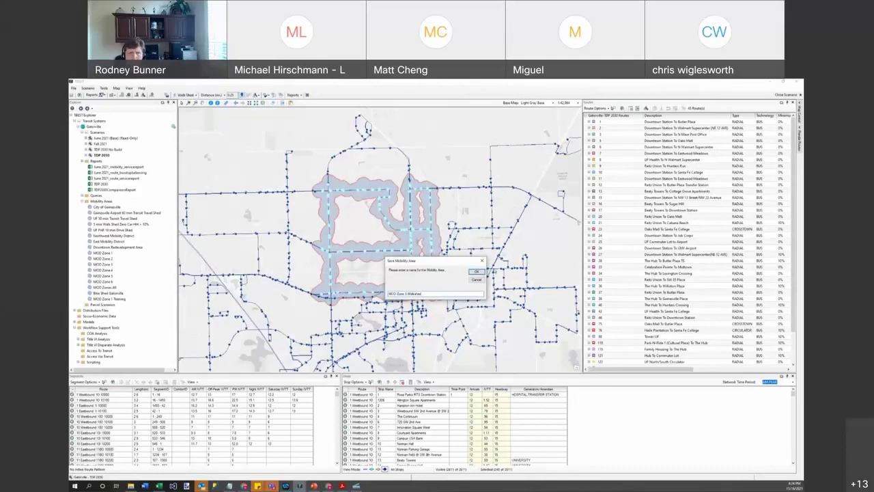
{"action": "left_click", "coordinate": [476, 271]}
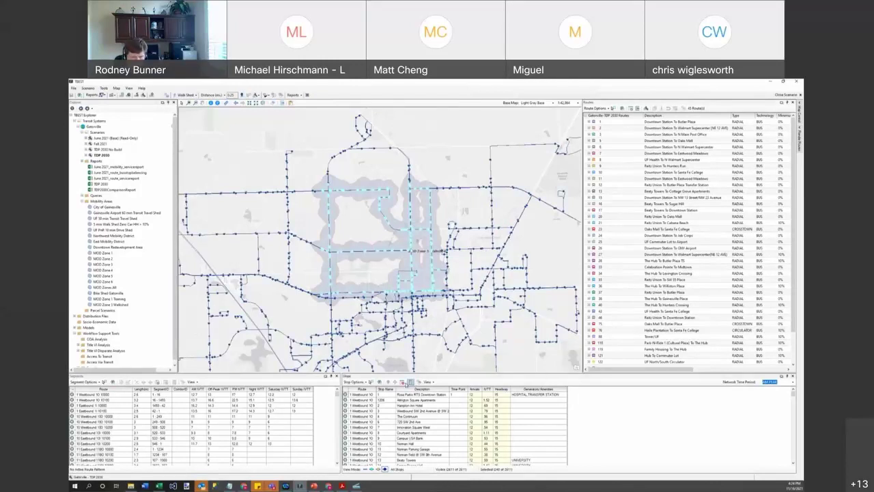
- Clear the stop selection and erase the MOD Zone 3 Walkshed area from the MOD Zone 3 mobility area
{"action": "left_click", "coordinate": [419, 382]}
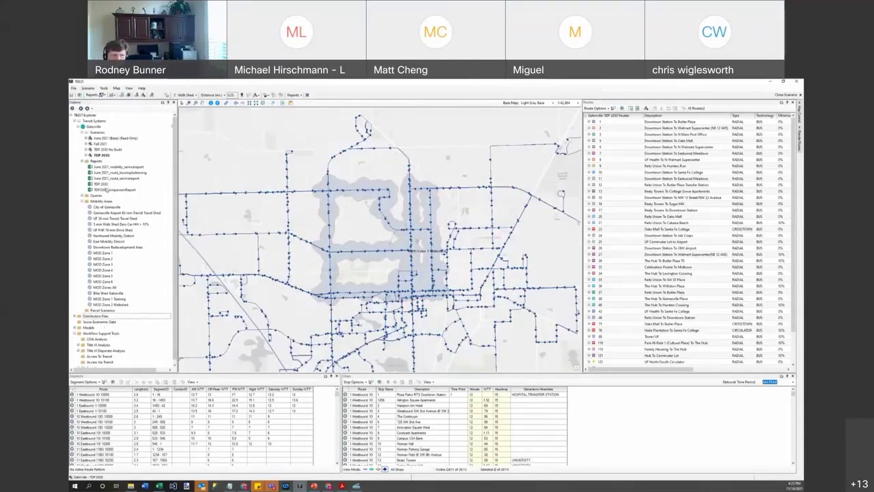
{"action": "left_click", "coordinate": [104, 265]}
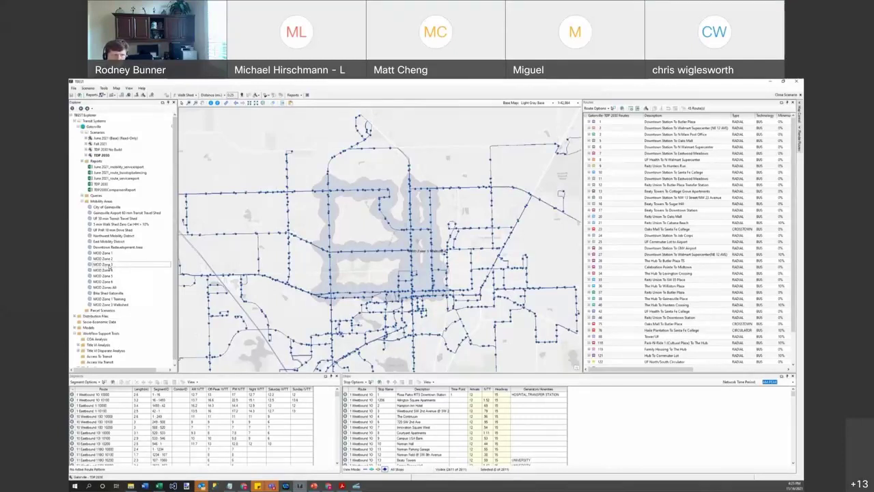
{"action": "right_click", "coordinate": [103, 268]}
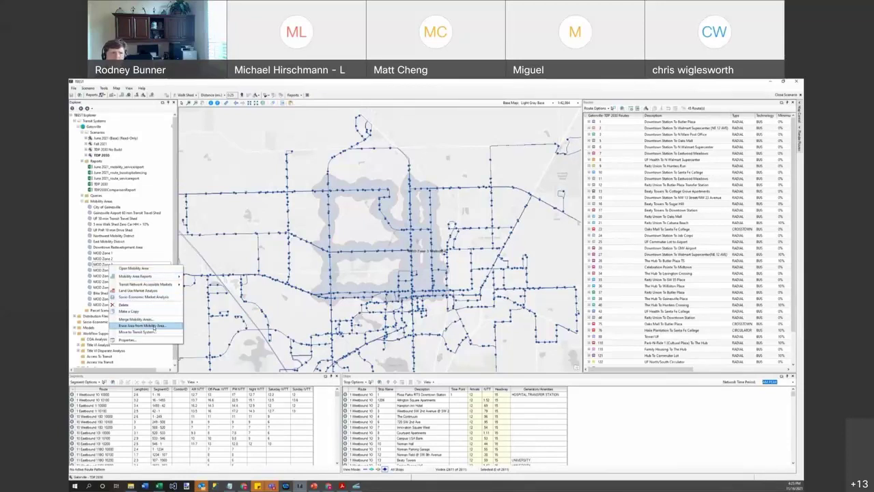
{"action": "left_click", "coordinate": [155, 326]}
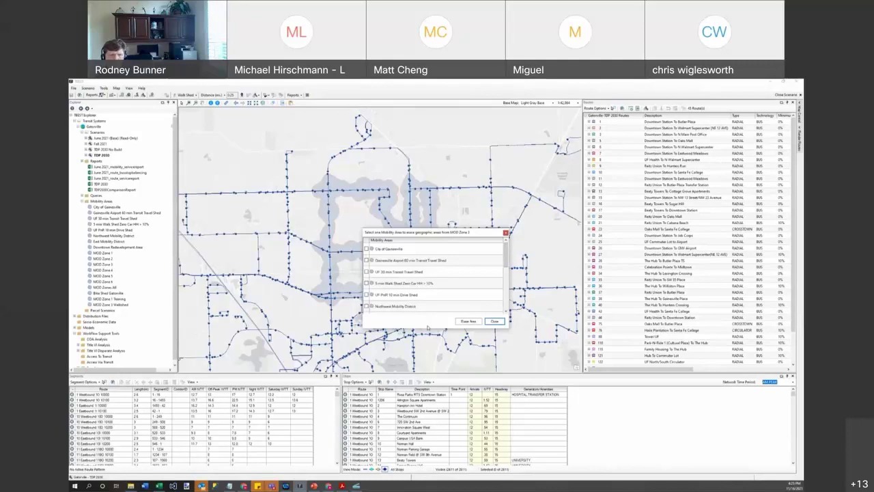
{"action": "left_click_drag", "start_coordinate": [429, 328], "coordinate": [437, 371]}
{"action": "mouse_move", "coordinate": [515, 370]}
{"action": "left_mouse_down"}
{"action": "mouse_move", "coordinate": [551, 401]}
{"action": "mouse_move", "coordinate": [552, 420]}
{"action": "left_mouse_up"}
{"action": "scroll", "coordinate": [530, 382], "scroll_direction": "down", "scroll_amount": 1}
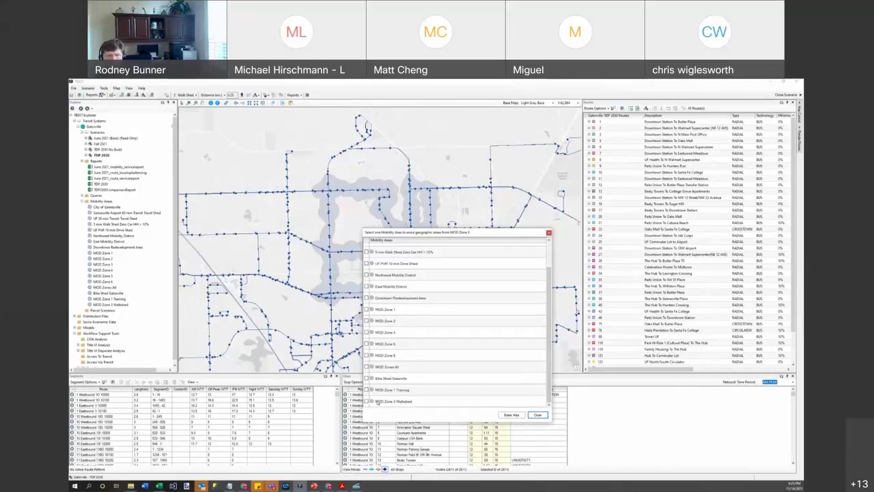
{"action": "left_click", "coordinate": [367, 401]}
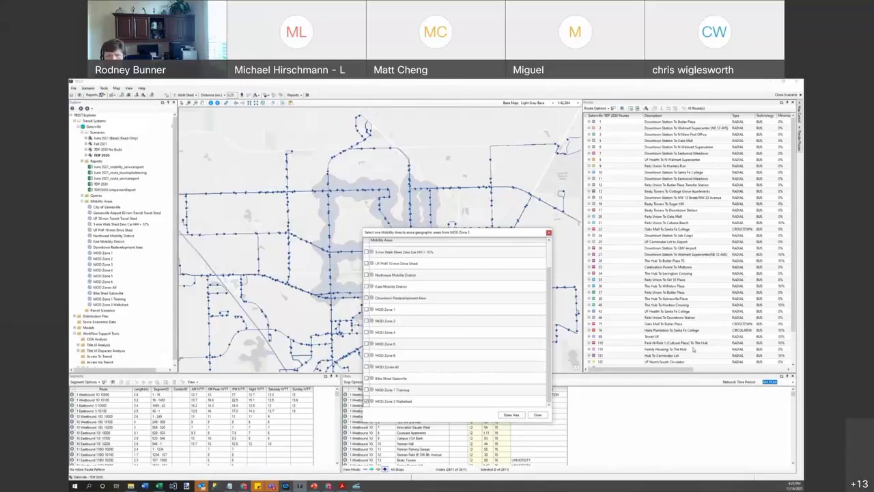
{"action": "left_click", "coordinate": [519, 414]}
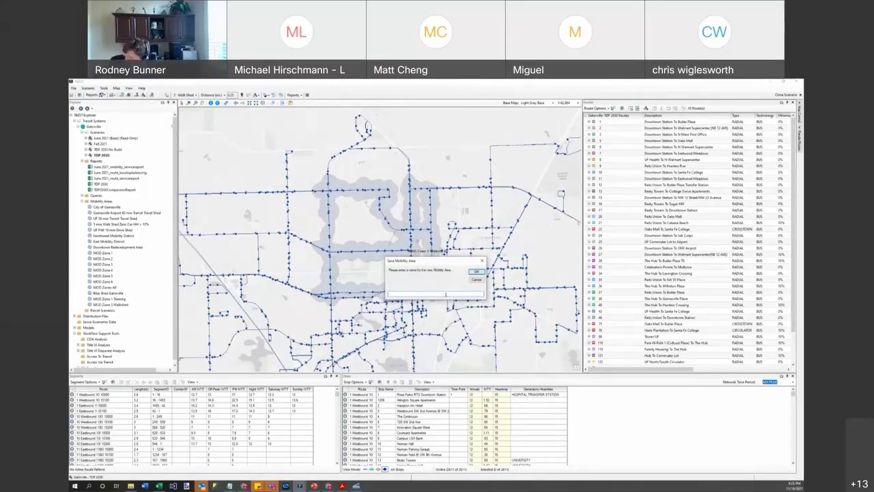
- Save the remaining area as a new mobility area named "MOD Zone 3 Service Gap"
{"action": "type", "text": "D"}
{"action": "type", "text": " Zone 11"}
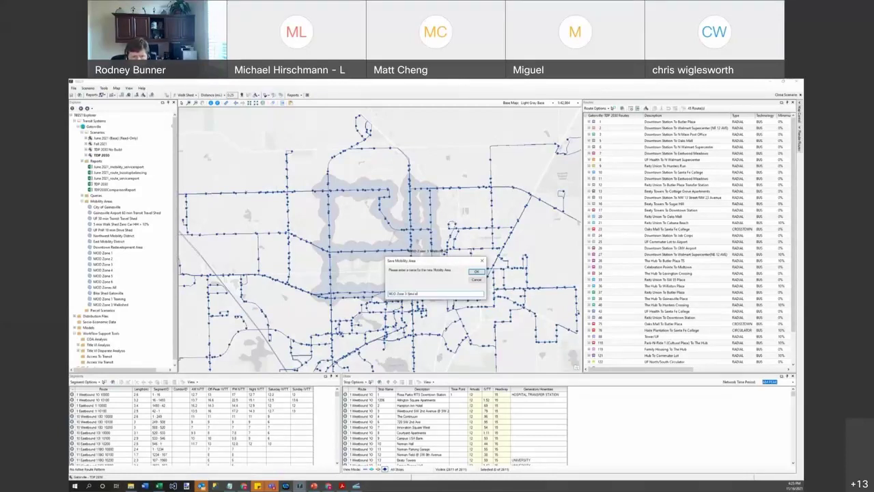
{"action": "type", "text": " Service Gap"}
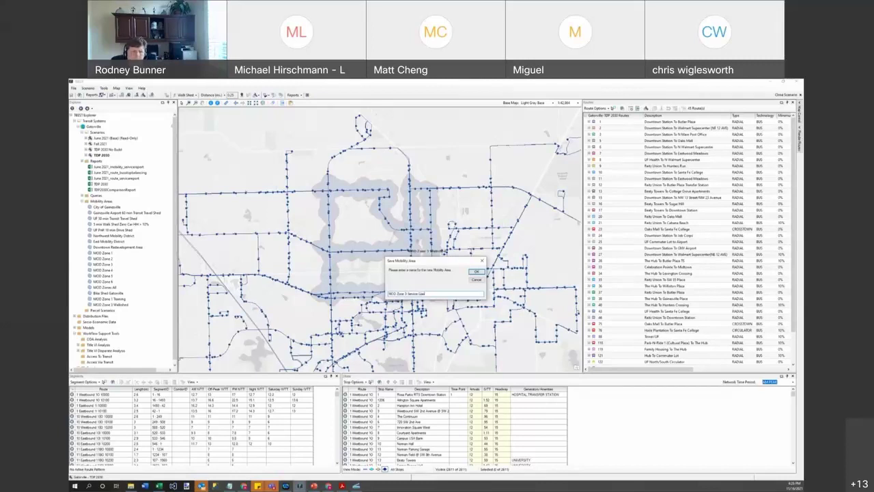
{"action": "left_click", "coordinate": [478, 271]}
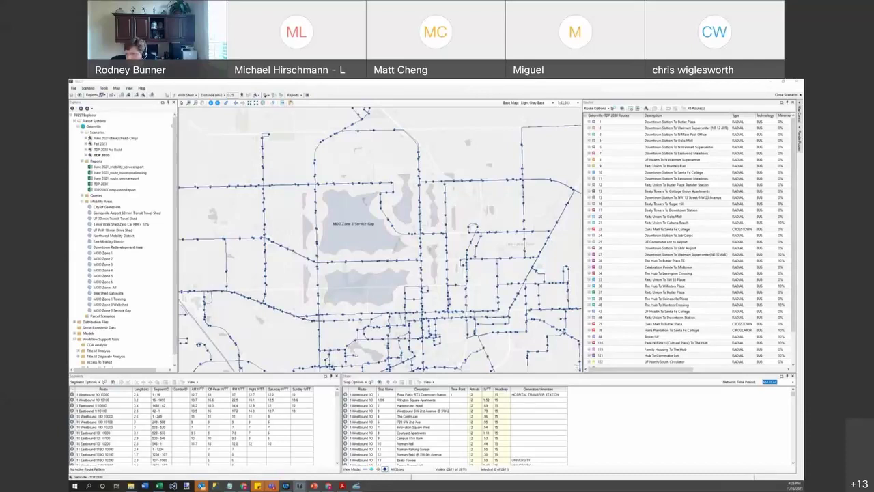
{"action": "left_click", "coordinate": [453, 272]}
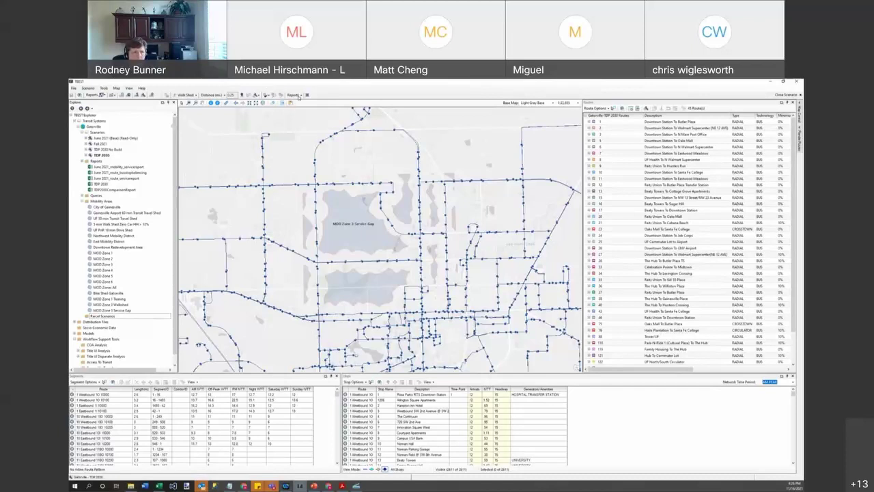
- Generate and review the land use summary by trip activity for the MOD Zone 3 Service Gap area
{"action": "left_click", "coordinate": [300, 95]}
{"action": "mouse_move", "coordinate": [314, 116]}
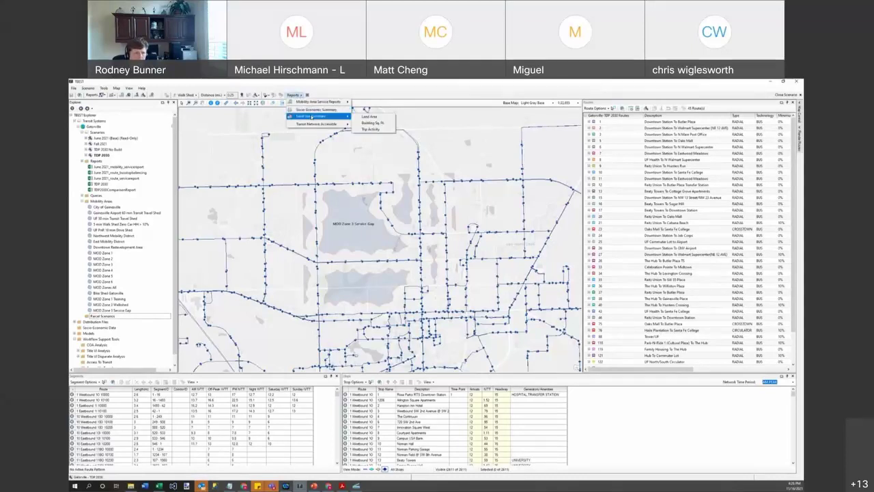
{"action": "left_click", "coordinate": [369, 130]}
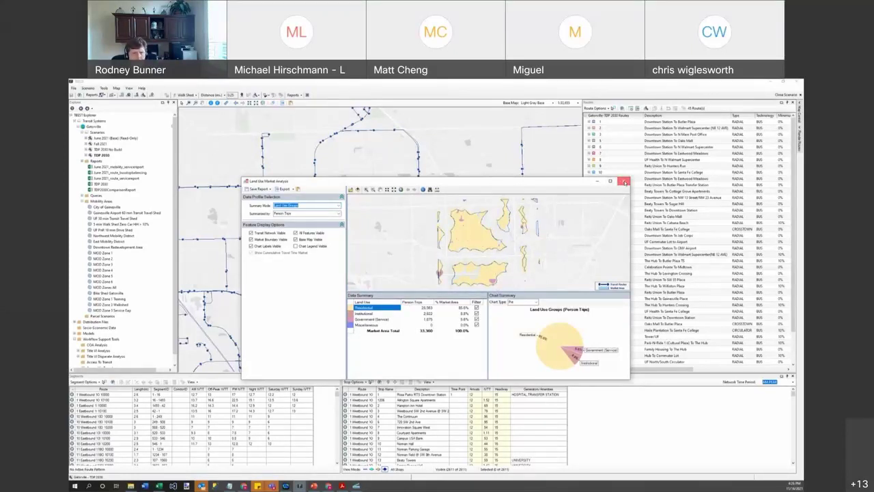
{"action": "left_click", "coordinate": [623, 182]}
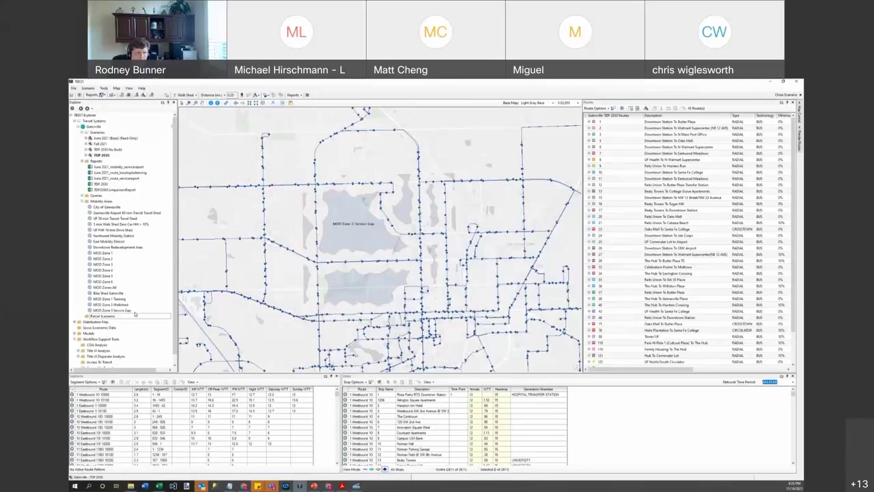
- Set up a land use market analysis of weekday person trips within the MOD Zone 3 Service Gap mobility area
{"action": "left_click", "coordinate": [127, 310]}
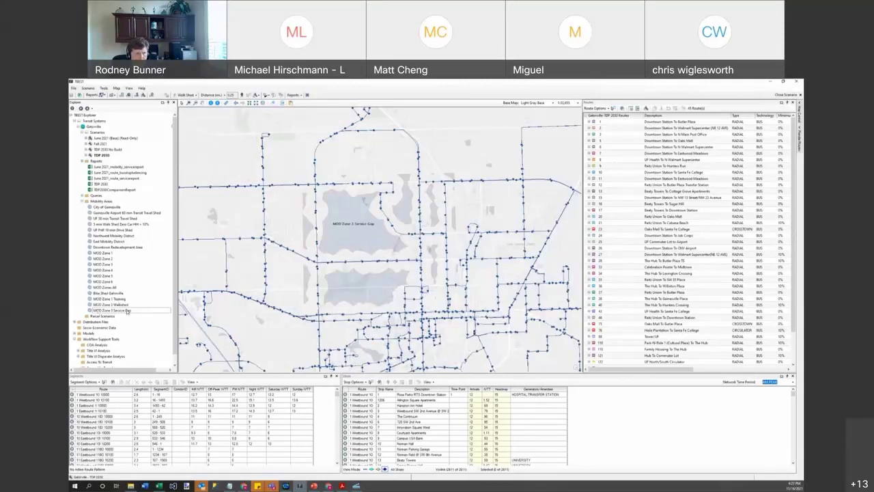
{"action": "right_click", "coordinate": [127, 310]}
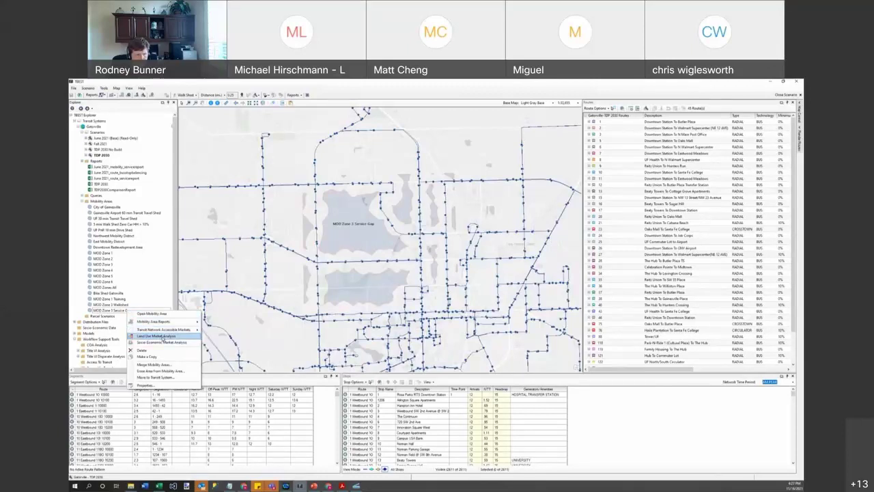
{"action": "left_click", "coordinate": [163, 335]}
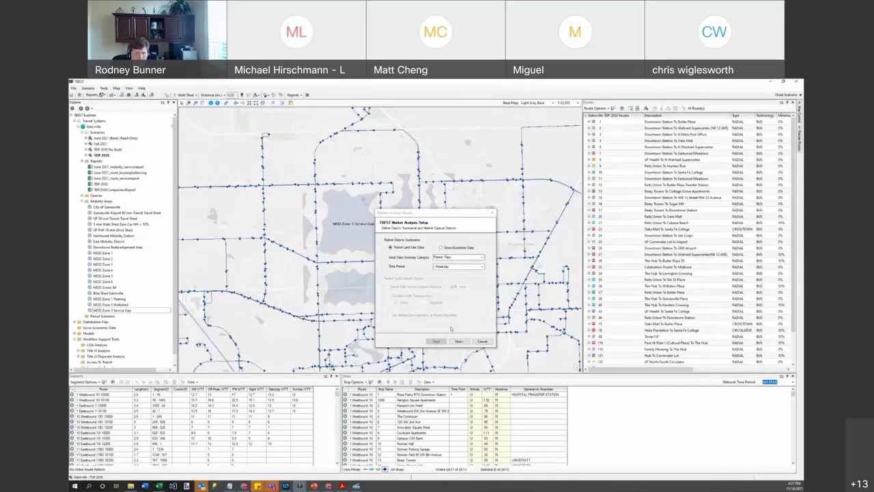
{"action": "left_click", "coordinate": [458, 341]}
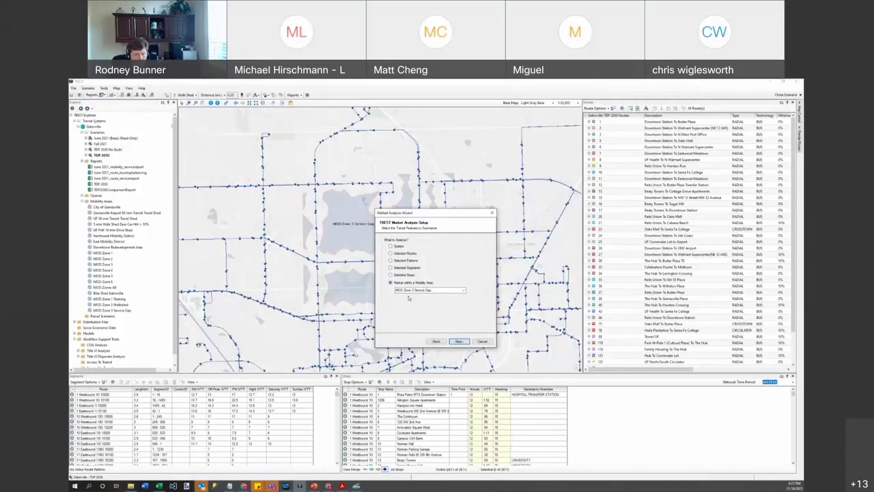
{"action": "left_click", "coordinate": [458, 341]}
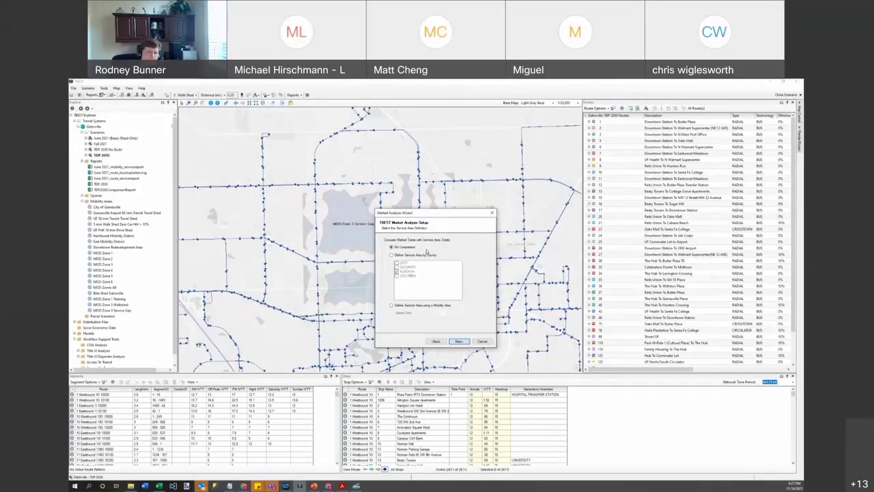
- Define MOD Zone 3 as the comparison service area, then run the land use market analysis and review its results
{"action": "left_click", "coordinate": [392, 412]}
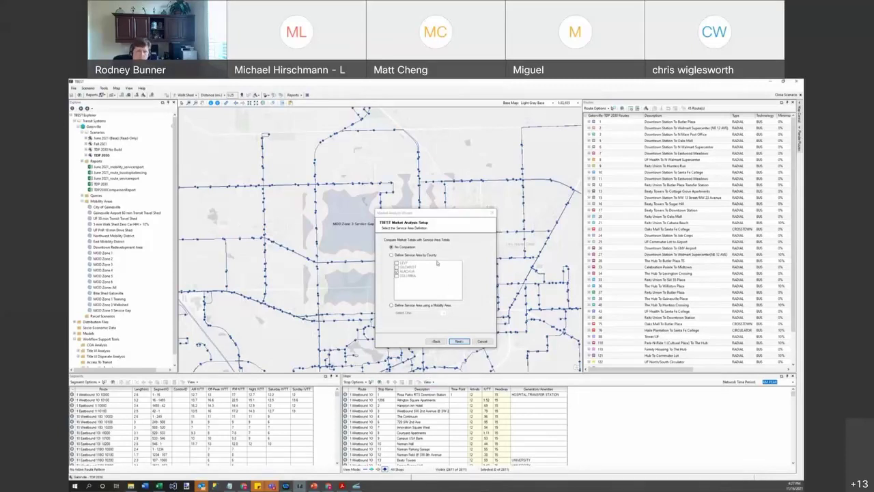
{"action": "left_click", "coordinate": [423, 307]}
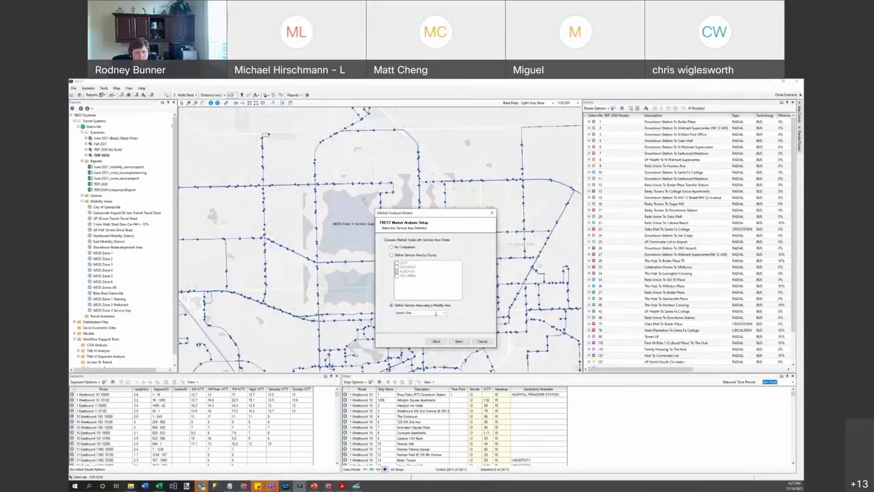
{"action": "left_click", "coordinate": [443, 313]}
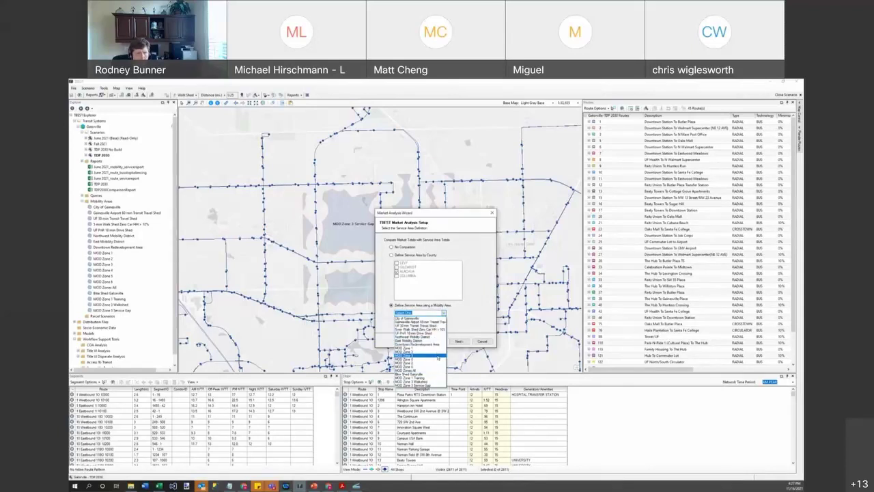
{"action": "left_click", "coordinate": [418, 351]}
{"action": "left_click", "coordinate": [417, 312]}
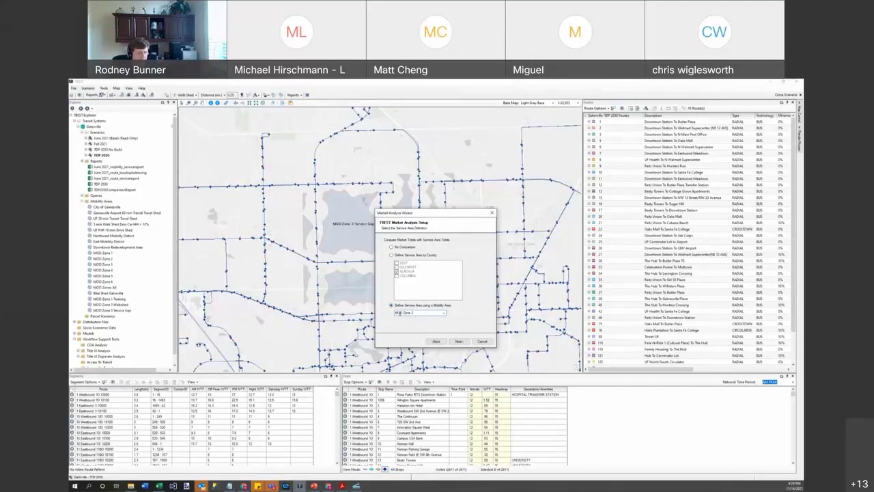
{"action": "left_click", "coordinate": [458, 340]}
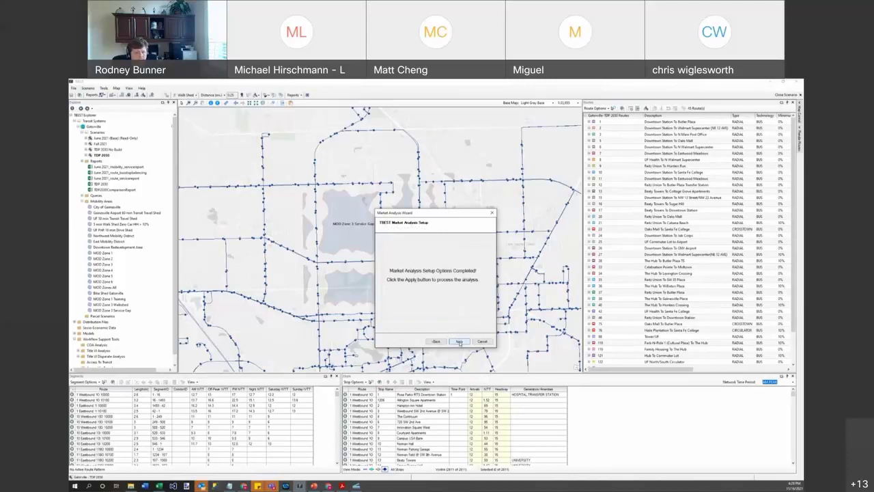
{"action": "left_click", "coordinate": [459, 341]}
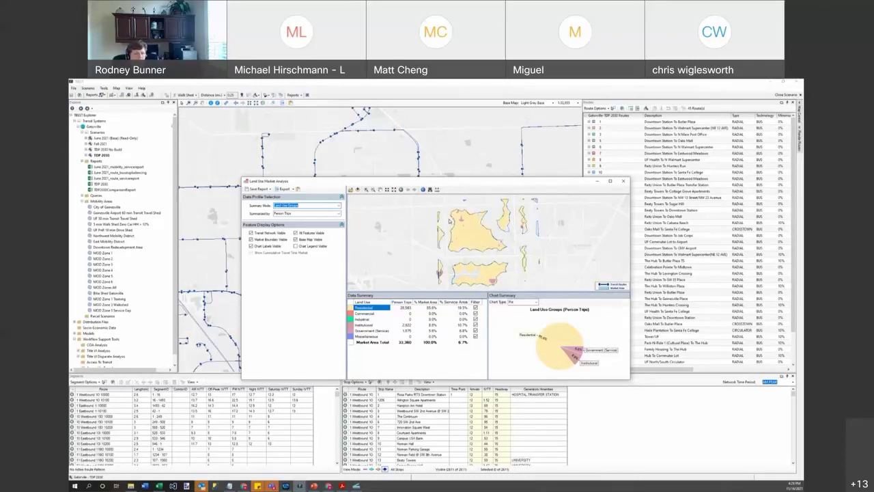
{"action": "left_click_drag", "start_coordinate": [457, 184], "coordinate": [415, 176]}
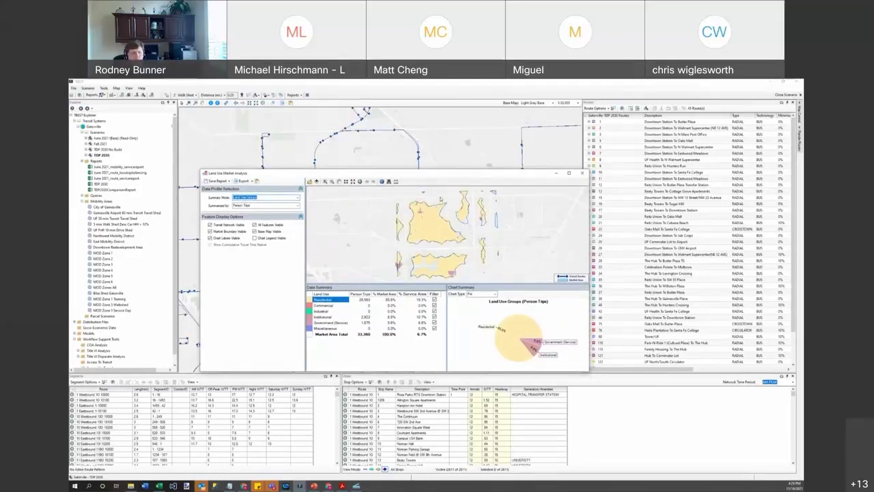
{"action": "left_click", "coordinate": [581, 173]}
- Rerun the market analysis with socio-economic data for MOD Zone 3 Service Gap, compared with MOD Zone 3
{"action": "left_click", "coordinate": [437, 341]}
{"action": "left_click", "coordinate": [436, 341]}
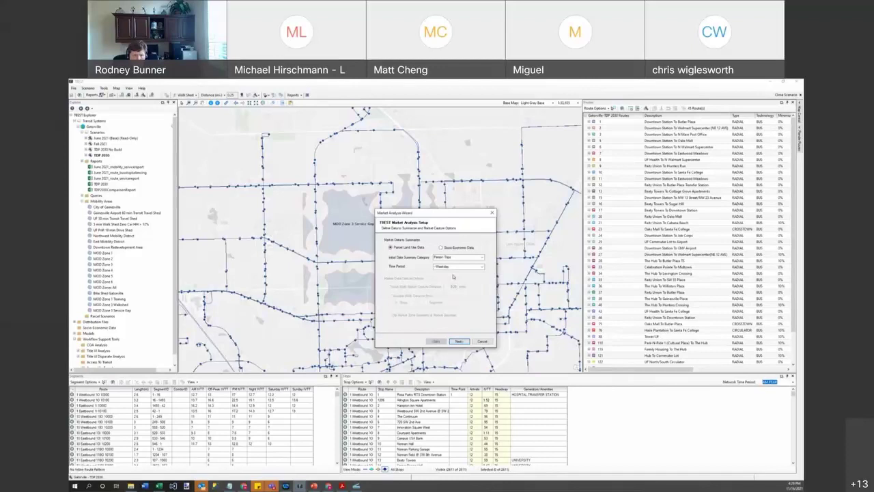
{"action": "left_click", "coordinate": [459, 340]}
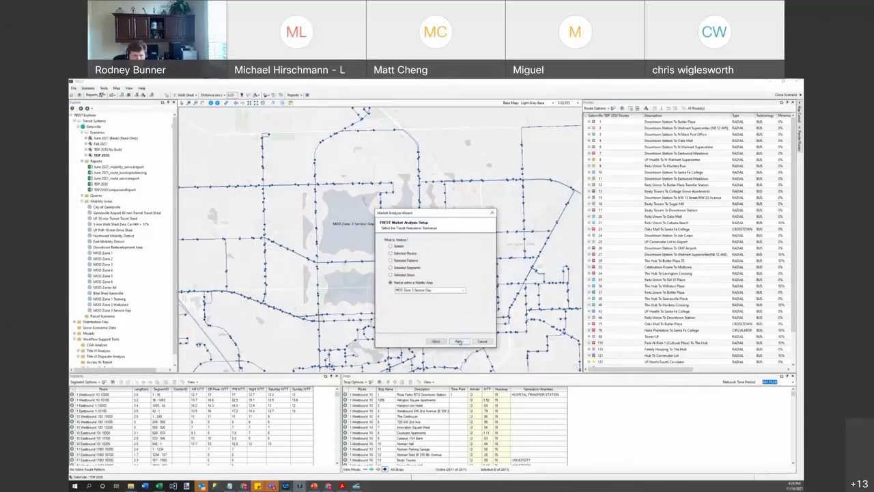
{"action": "left_click", "coordinate": [459, 341]}
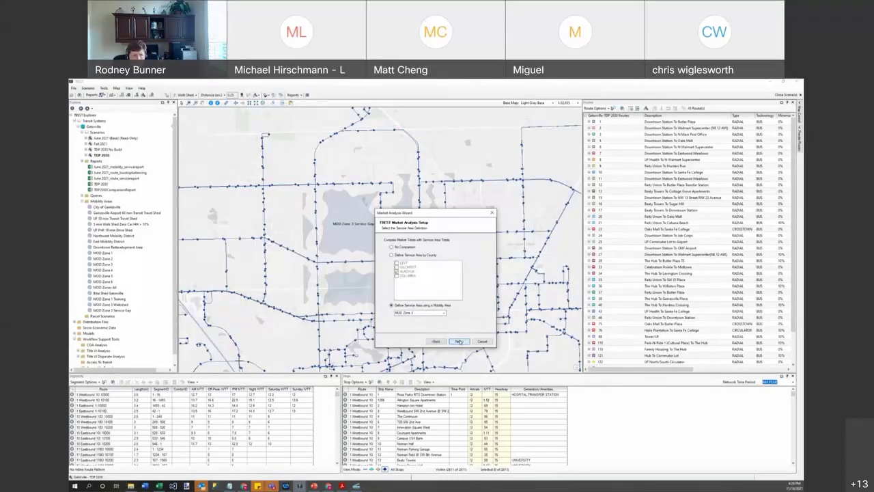
{"action": "left_click", "coordinate": [459, 341]}
{"action": "left_click", "coordinate": [445, 301]}
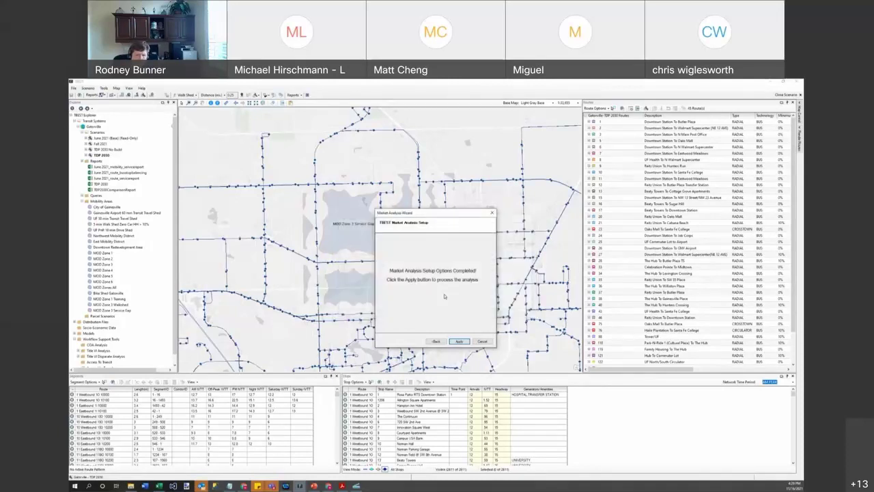
{"action": "key", "text": "Return"}
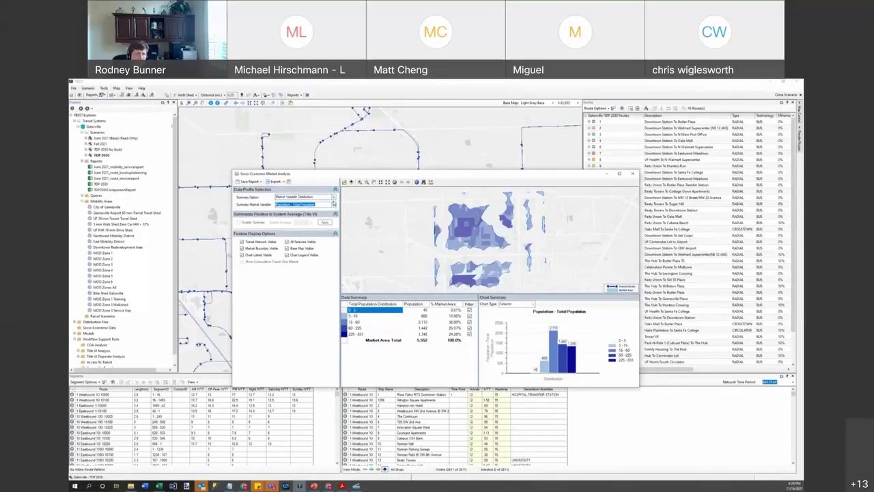
- Summarize the socio-economic results by Population Profile, review them and close the market analysis
{"action": "left_click", "coordinate": [335, 196]}
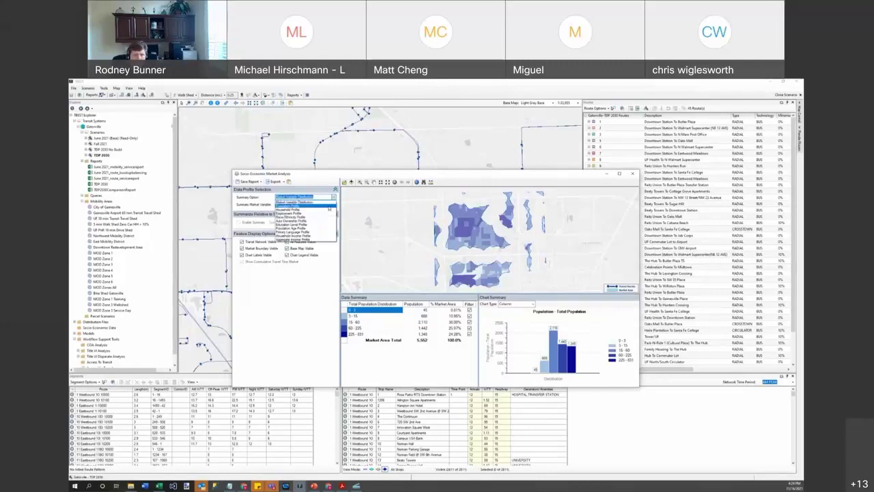
{"action": "left_click", "coordinate": [329, 206]}
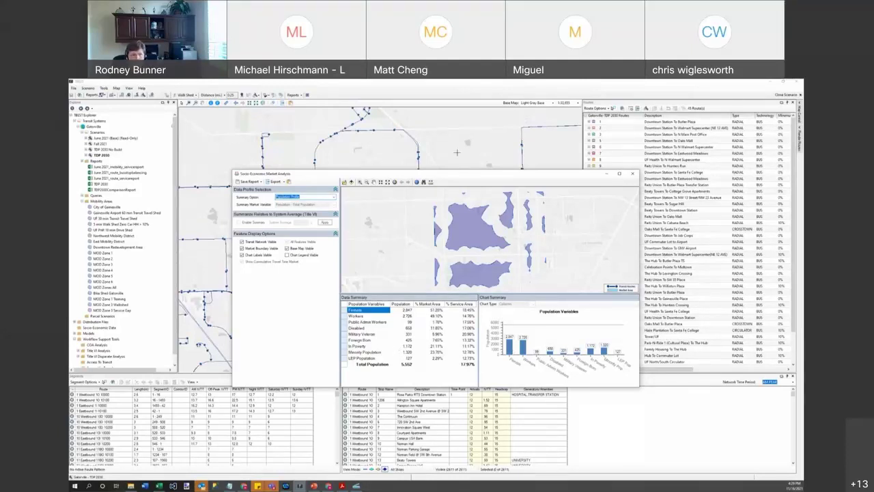
{"action": "left_click_drag", "start_coordinate": [462, 174], "coordinate": [420, 160]}
{"action": "key", "text": "alt+Tab"}
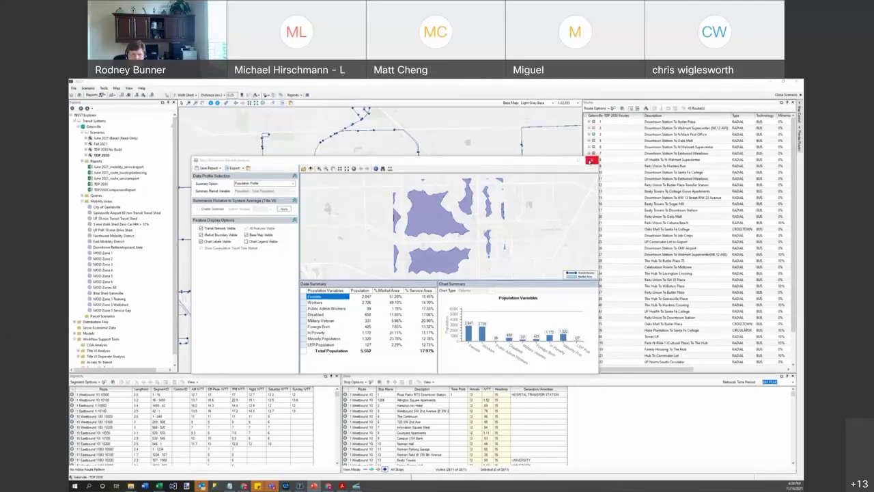
{"action": "left_click", "coordinate": [591, 160]}
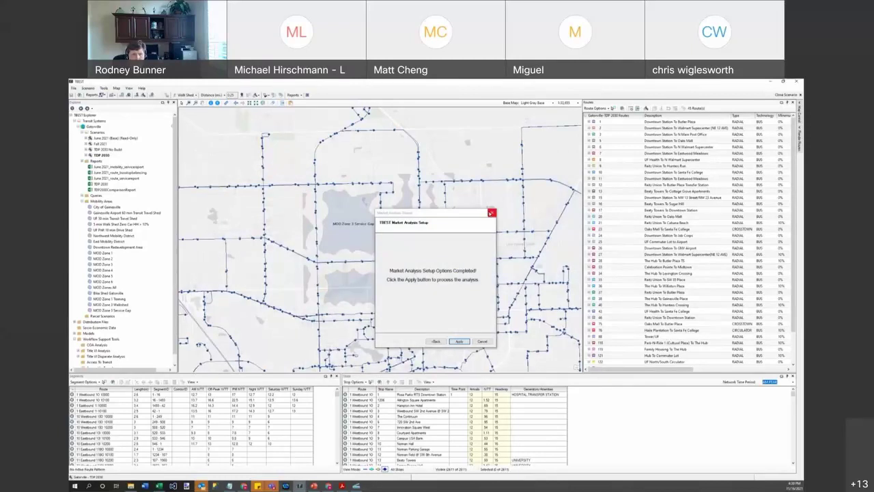
{"action": "left_click", "coordinate": [491, 213]}
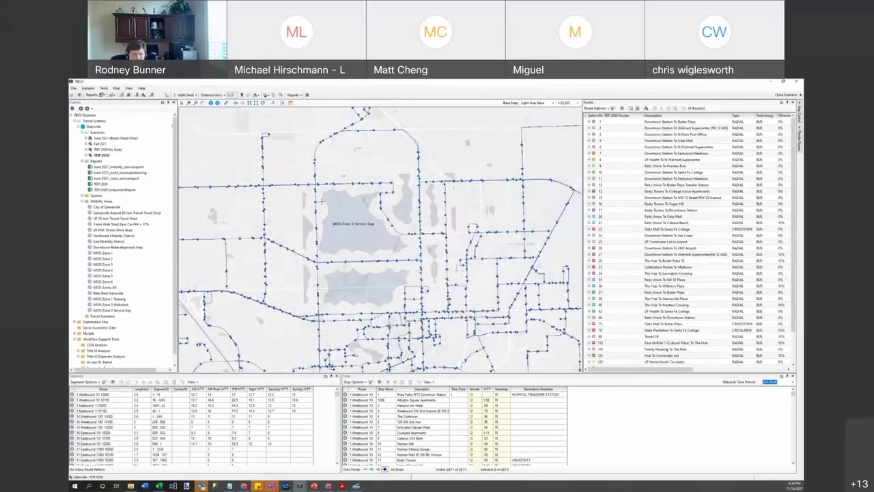